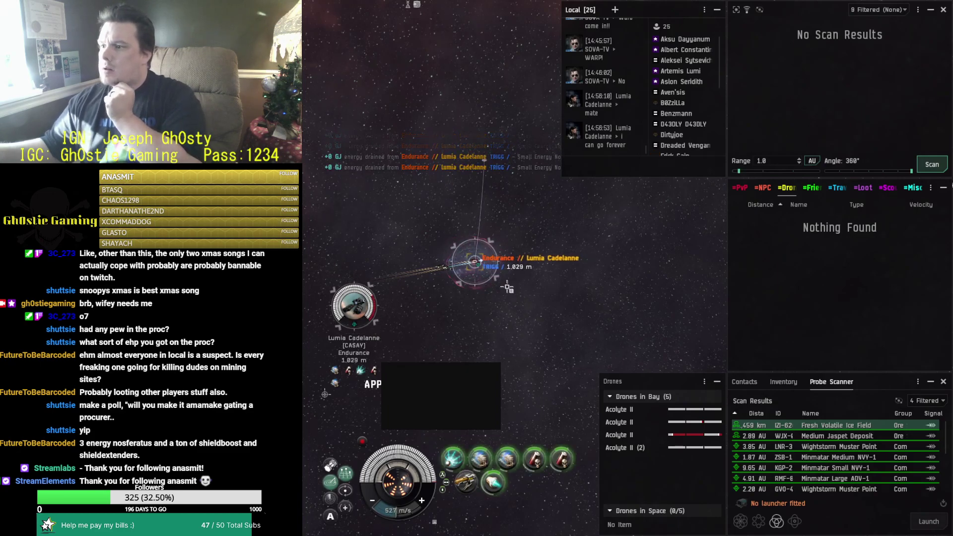
Step: Tilt the camera, switch the overview to PvP, and run a directional scan
drag(507, 288, 509, 326)
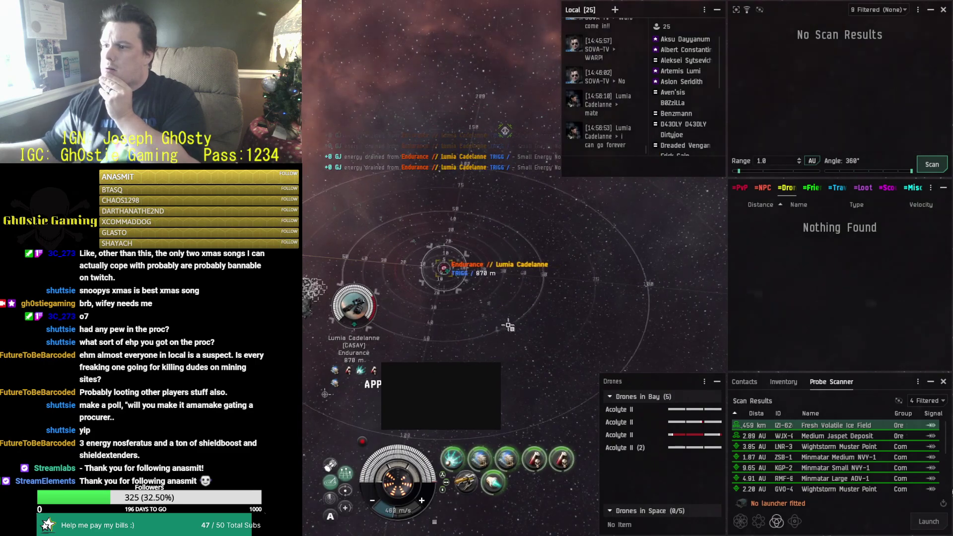
scroll(504, 325, up, 3)
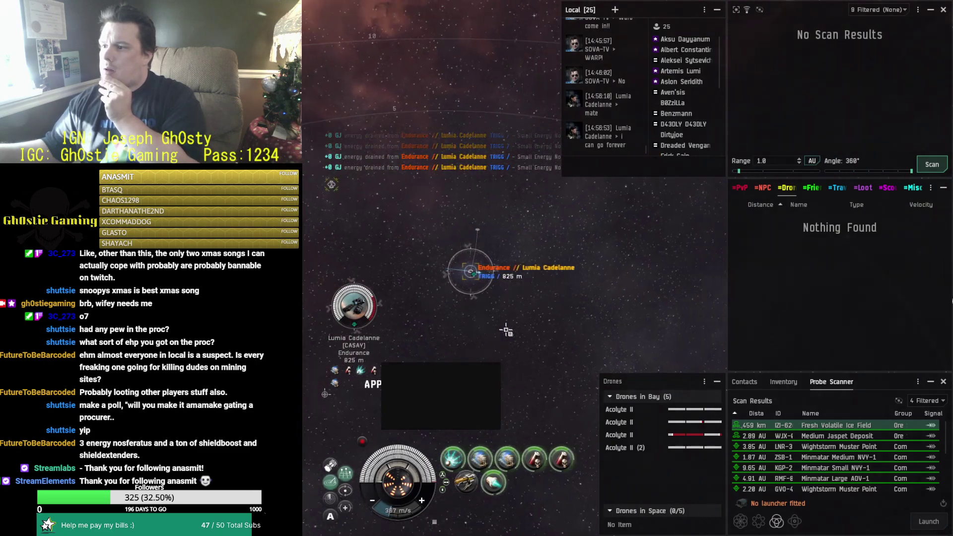
click(741, 187)
click(932, 165)
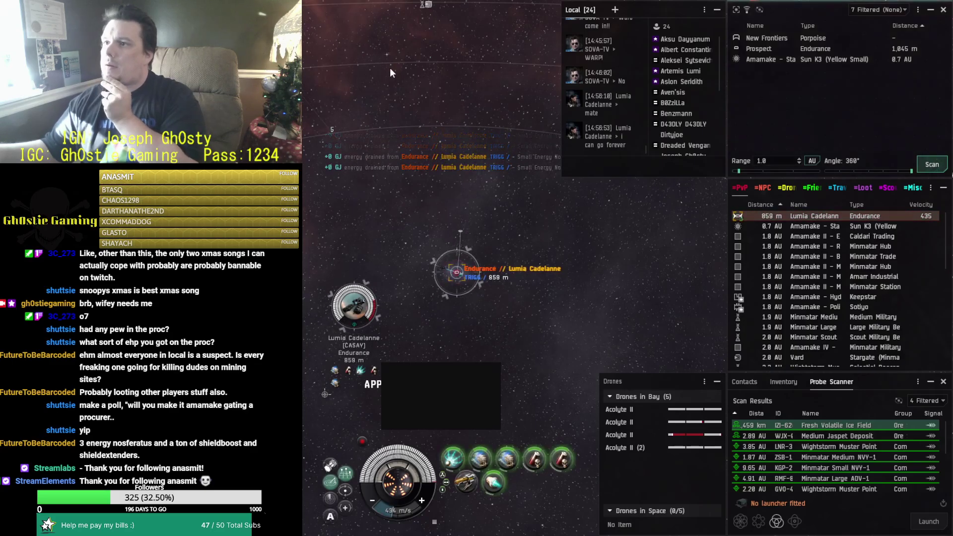
drag(504, 366, 387, 314)
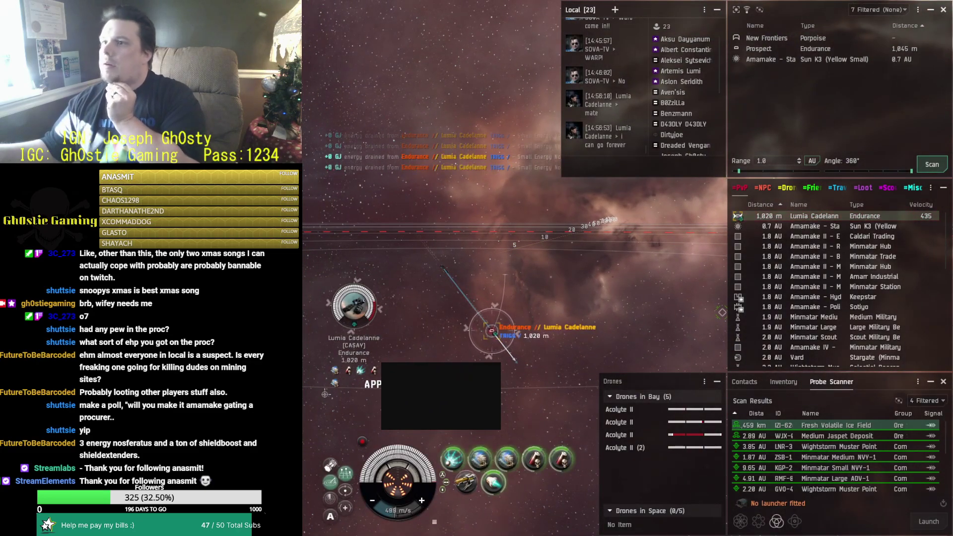
mouse_move(496, 330)
mouse_down()
mouse_move(467, 263)
mouse_move(430, 295)
mouse_up()
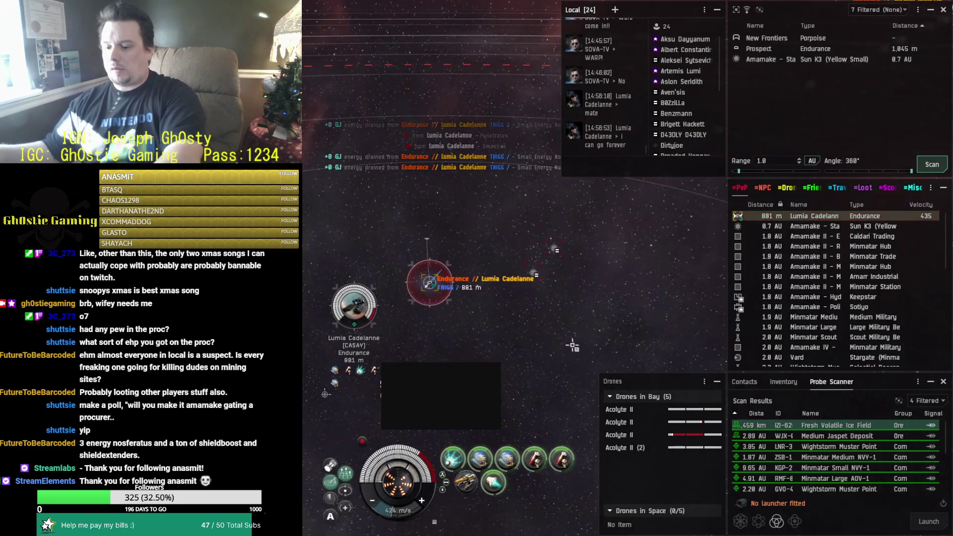
Step: Launch the Acolyte II drones, show hostile drones, lock a Warrior II and engage
key(shift+f)
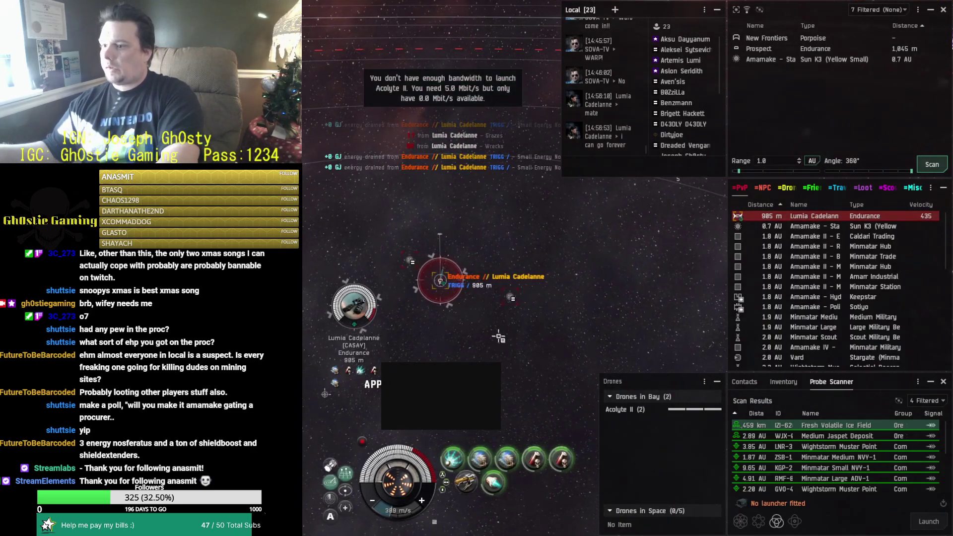
click(787, 188)
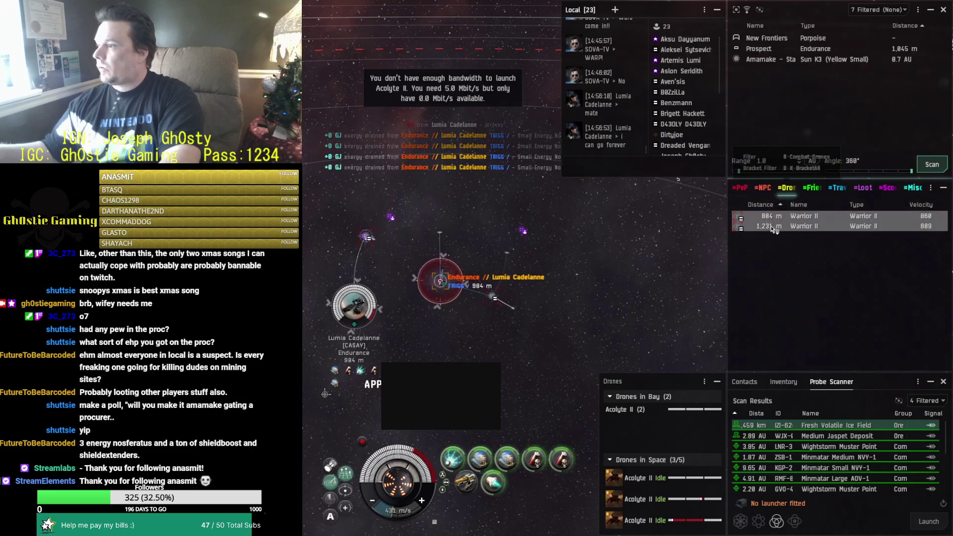
ctrl+click(774, 228)
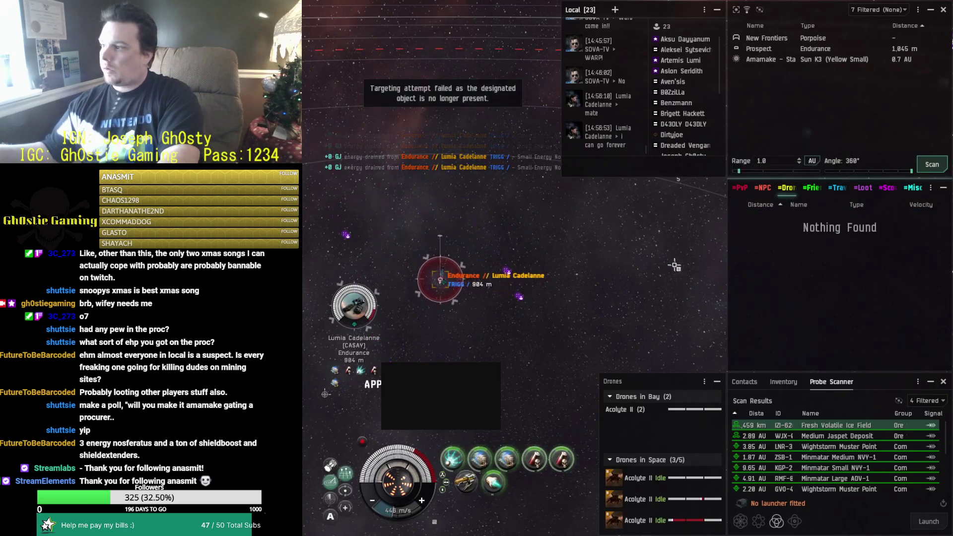
key(f)
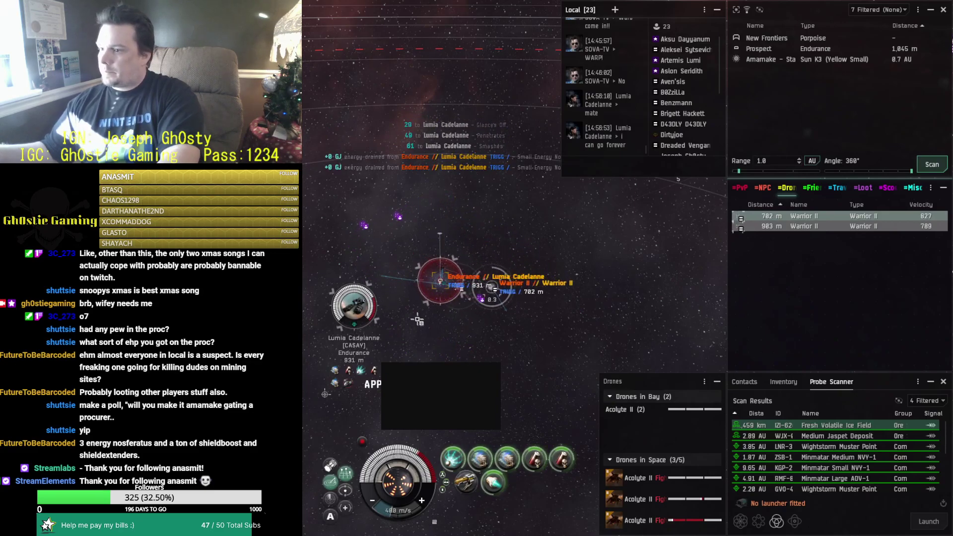
key(f)
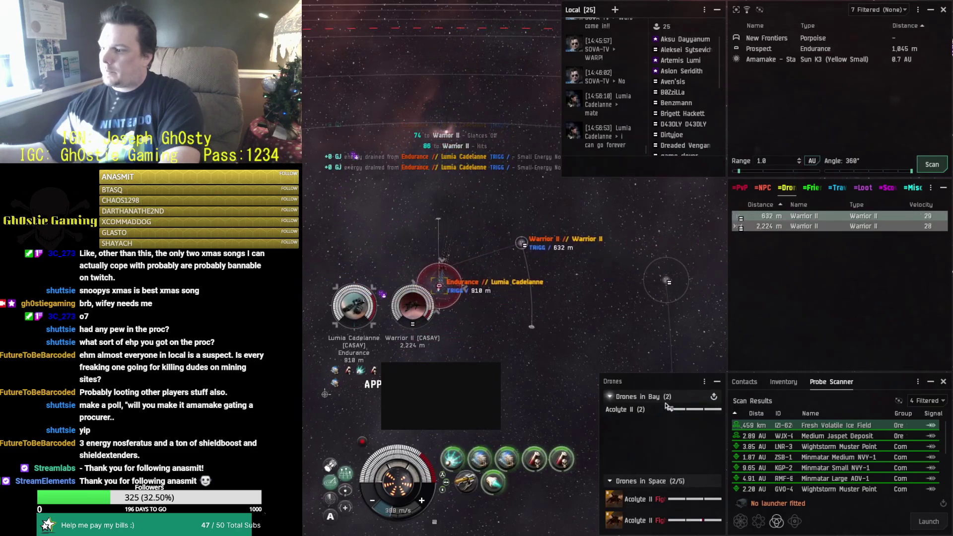
Step: Launch the remaining drones and direct attacks between the Endurance and a Warrior II
key(shift+f)
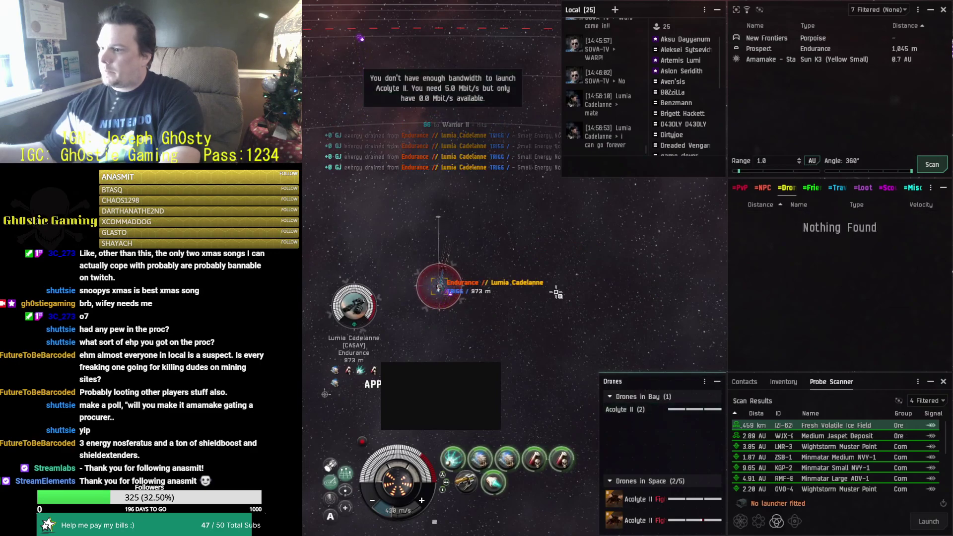
key(f)
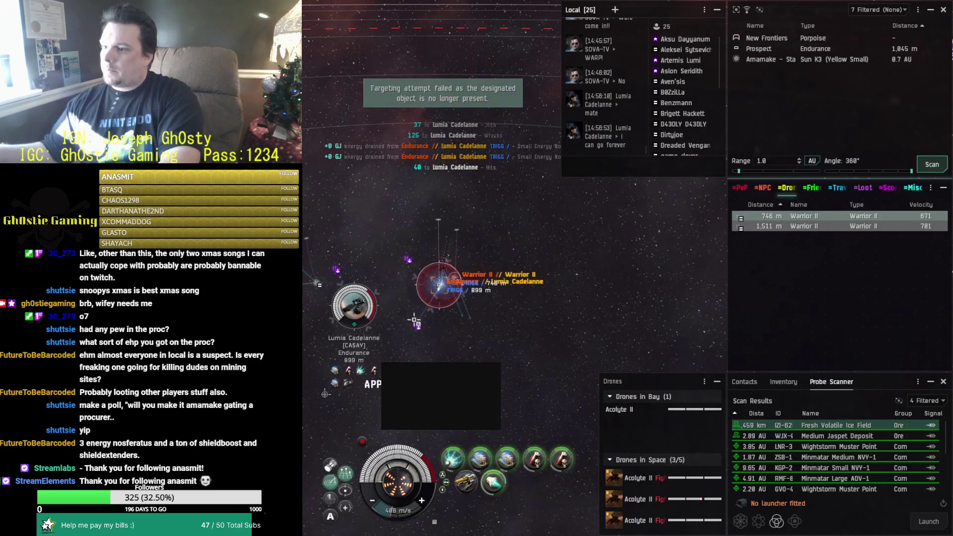
key(f)
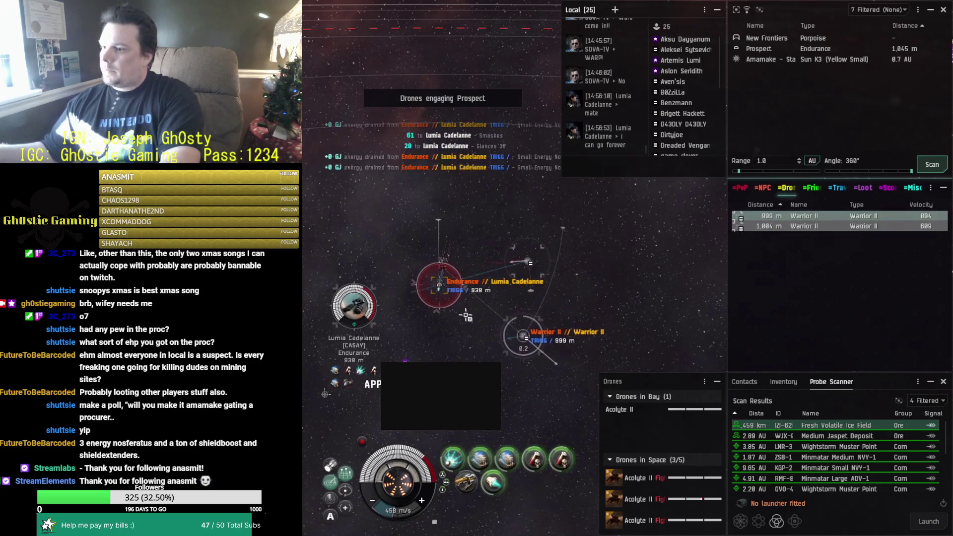
key(f)
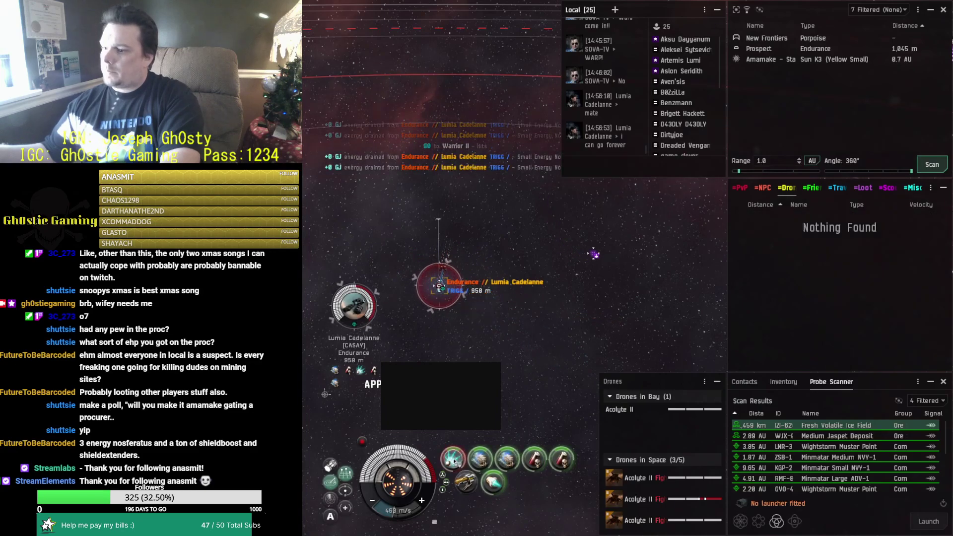
mouse_move(453, 459)
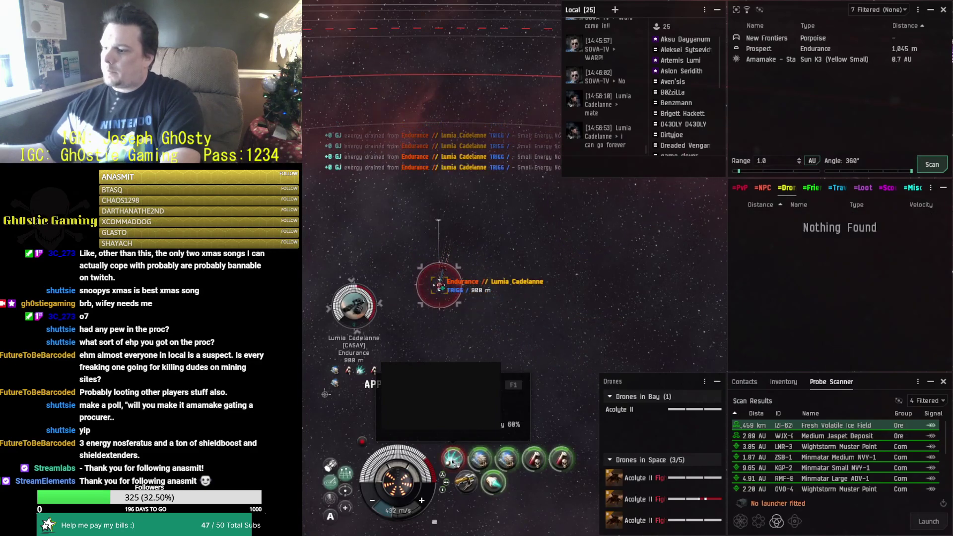
key(f)
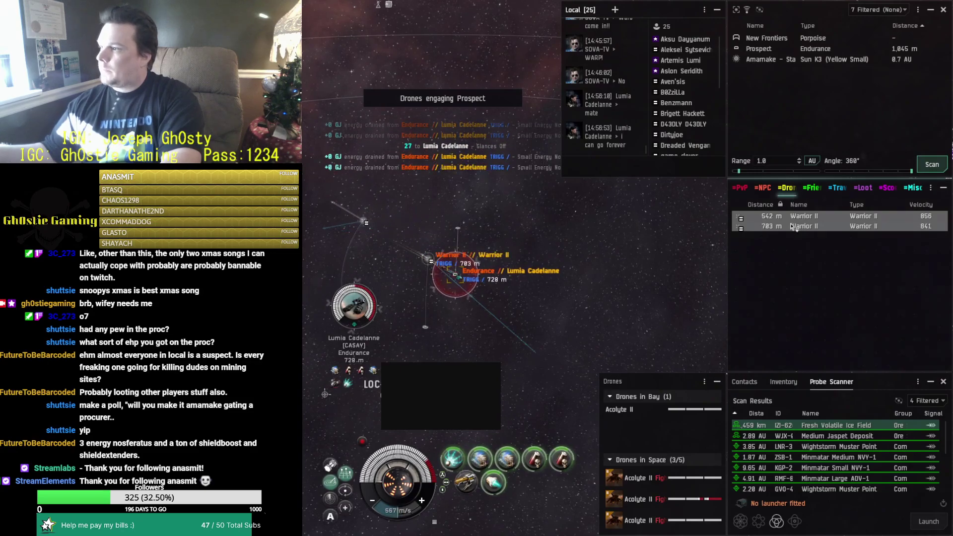
ctrl+click(793, 221)
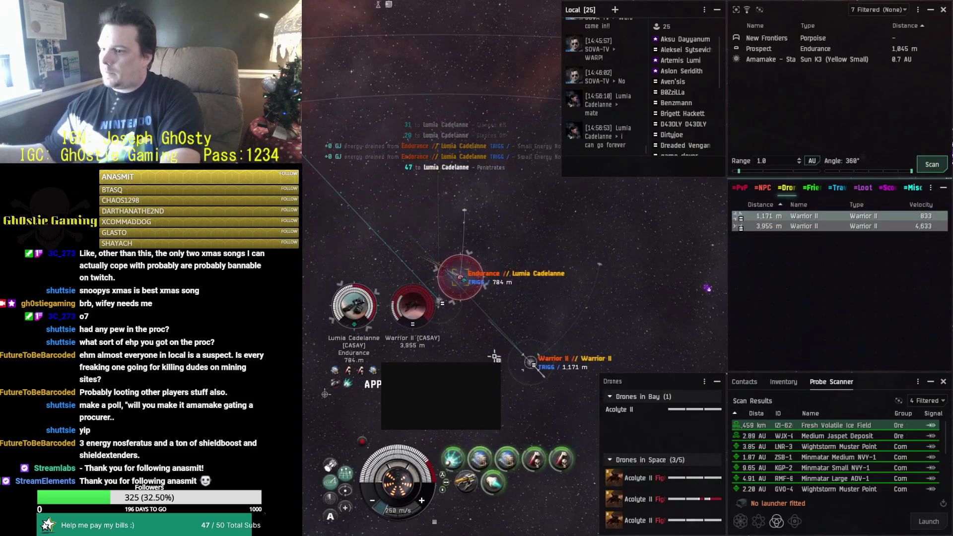
key(f)
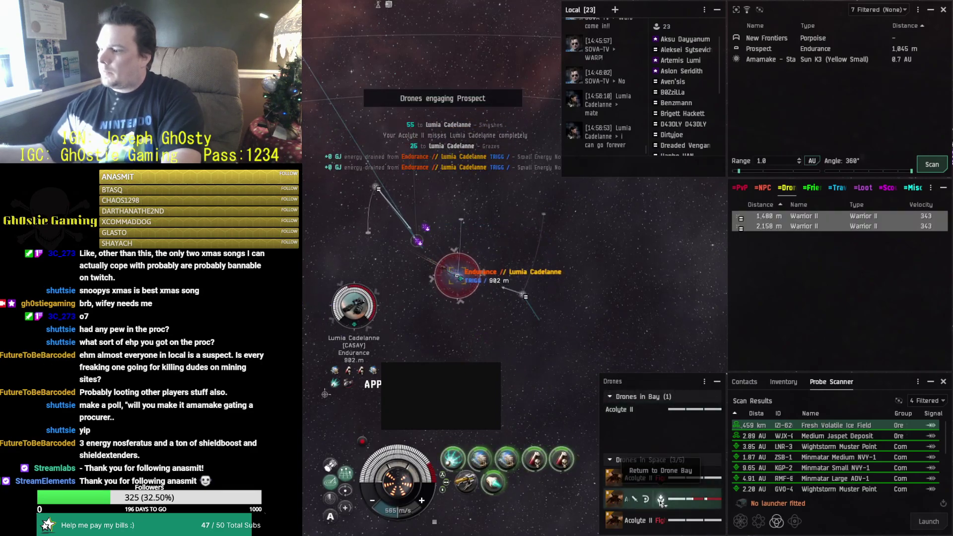
Step: Make a Warrior II the active target, engage it, and launch another Acolyte II
ctrl+click(763, 226)
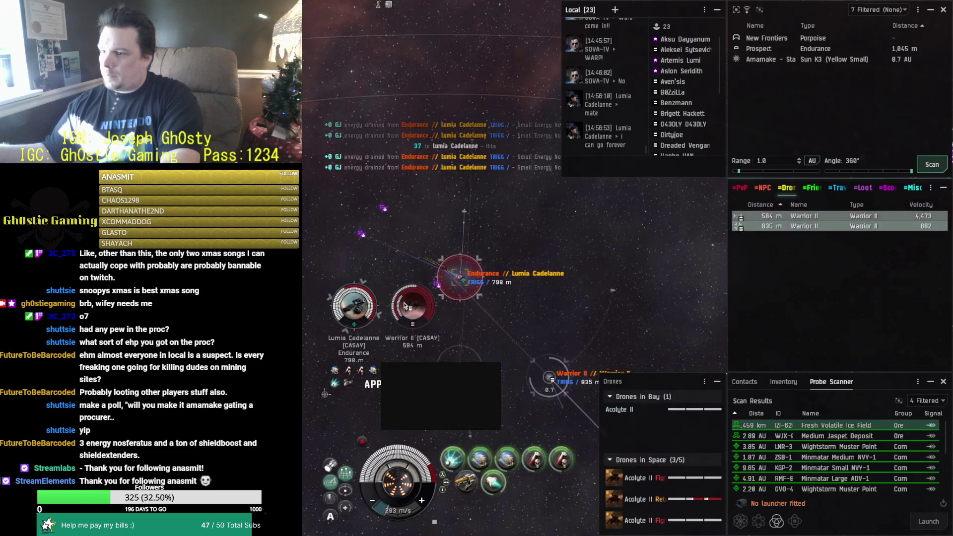
click(406, 305)
key(f)
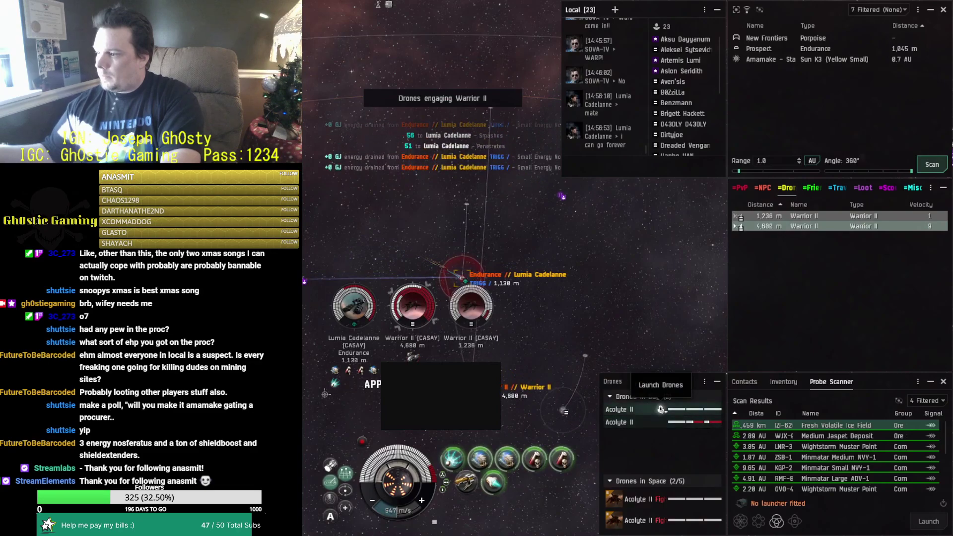
drag(661, 409, 422, 313)
Step: Switch drone attacks between the Warrior IIs and the Endurance, finishing on the Endurance
key(f)
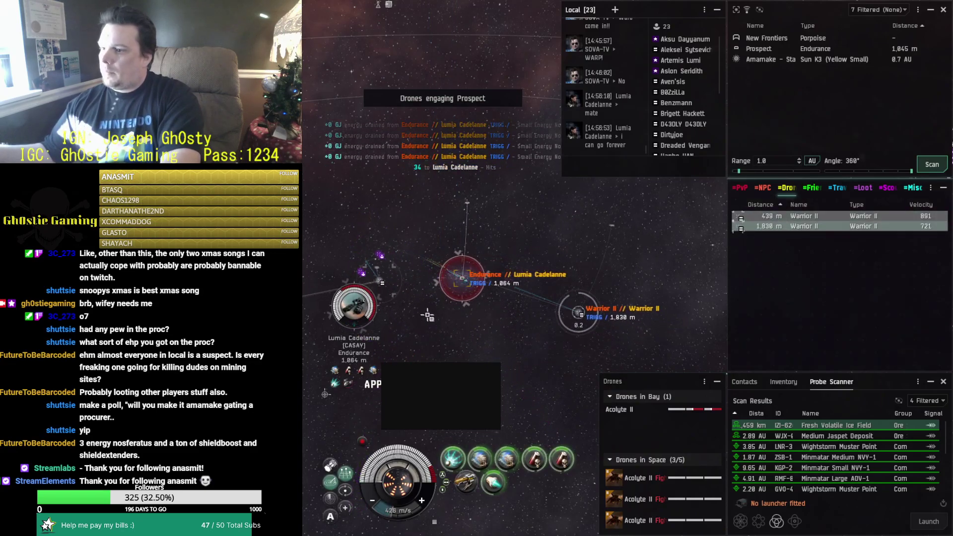
key(f)
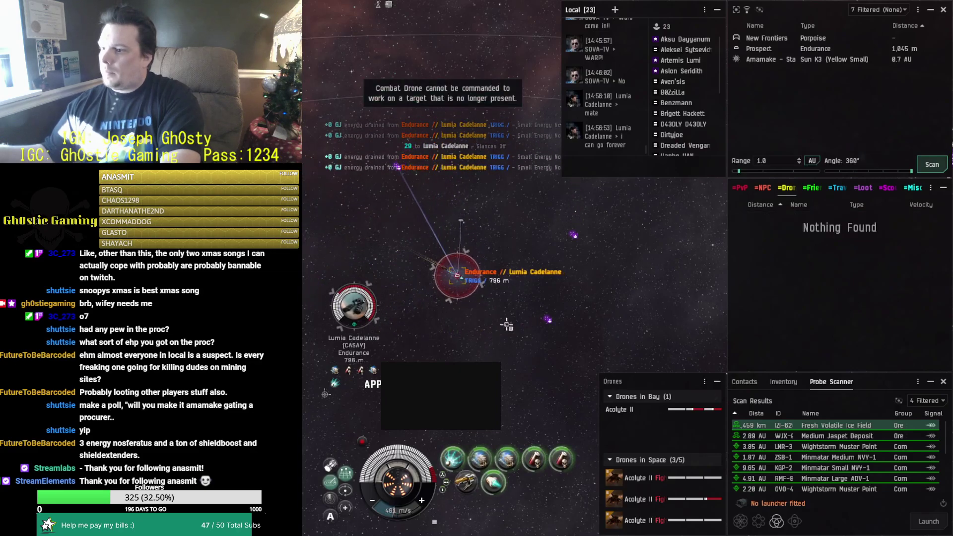
key(f)
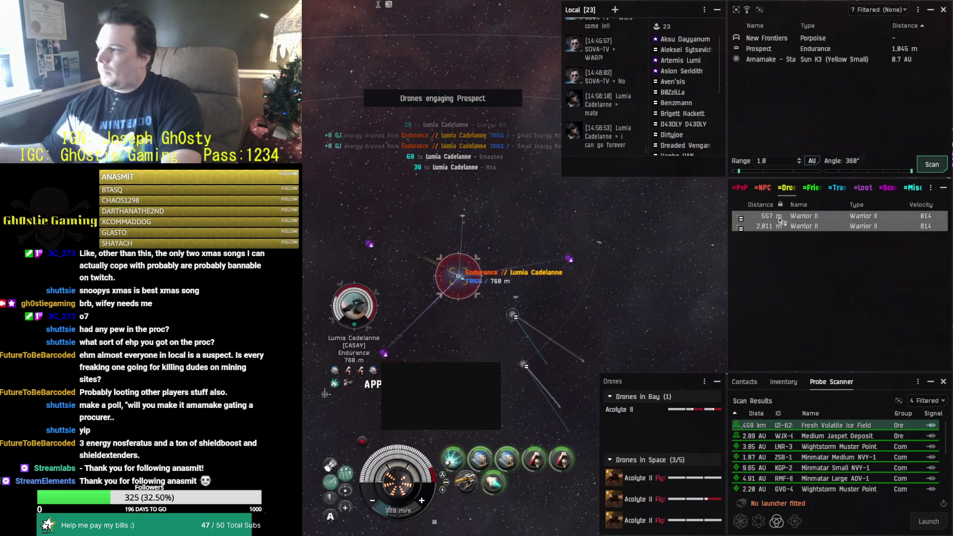
ctrl+click(514, 310)
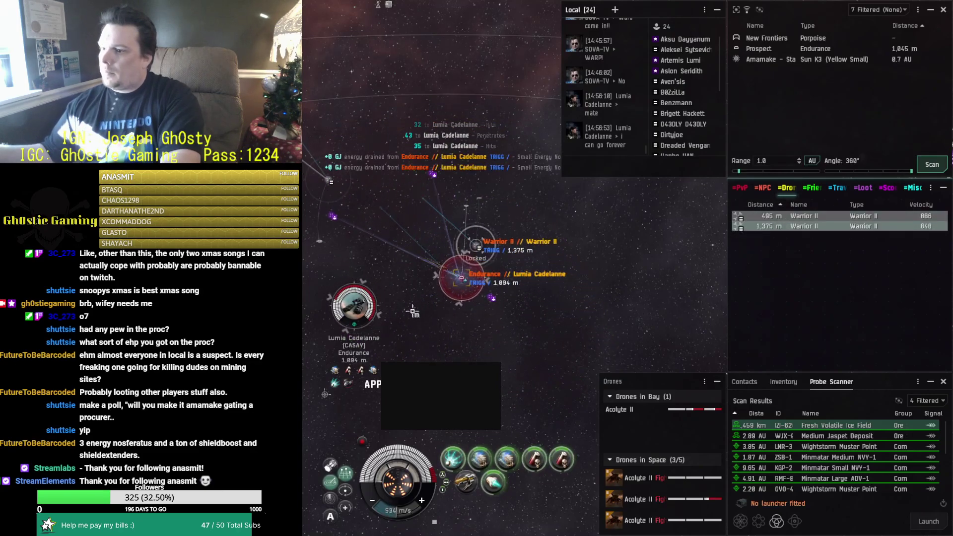
key(f)
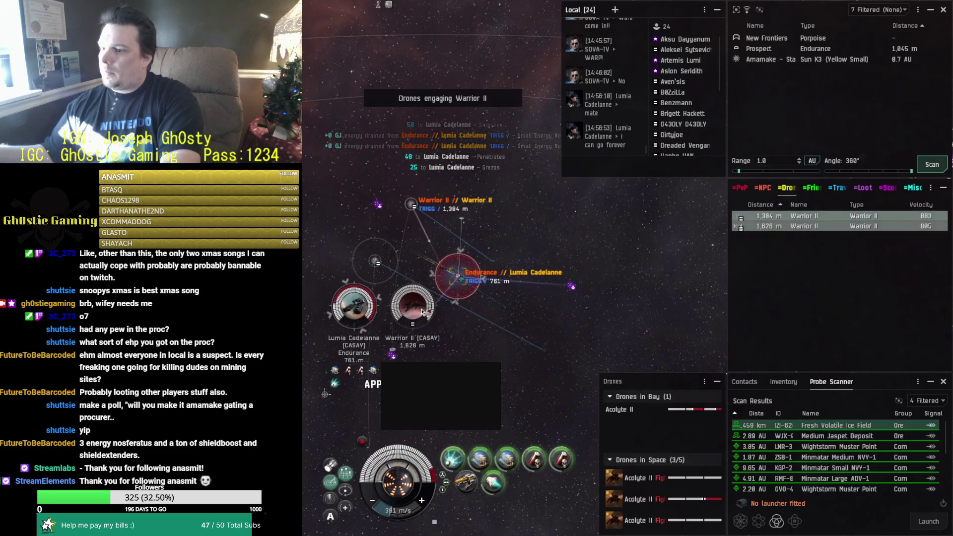
key(f)
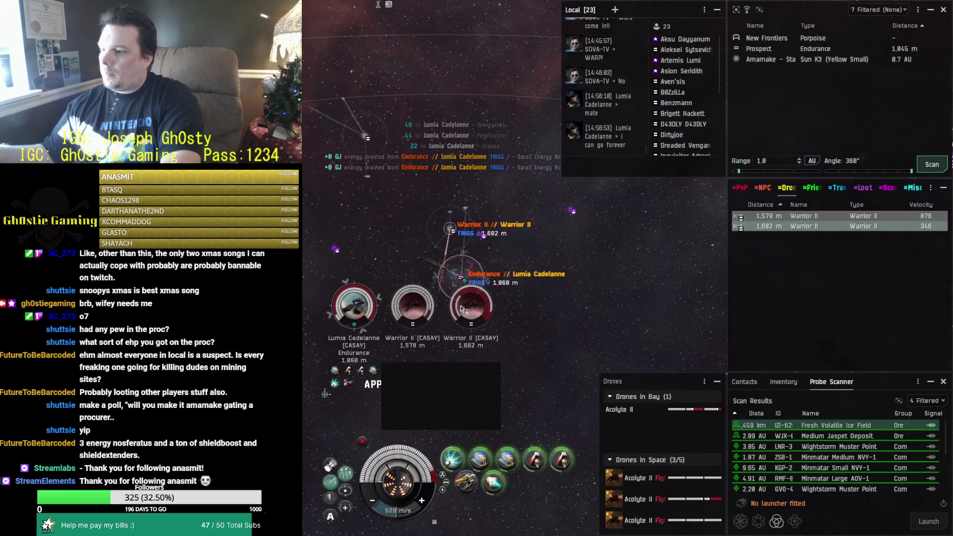
key(f)
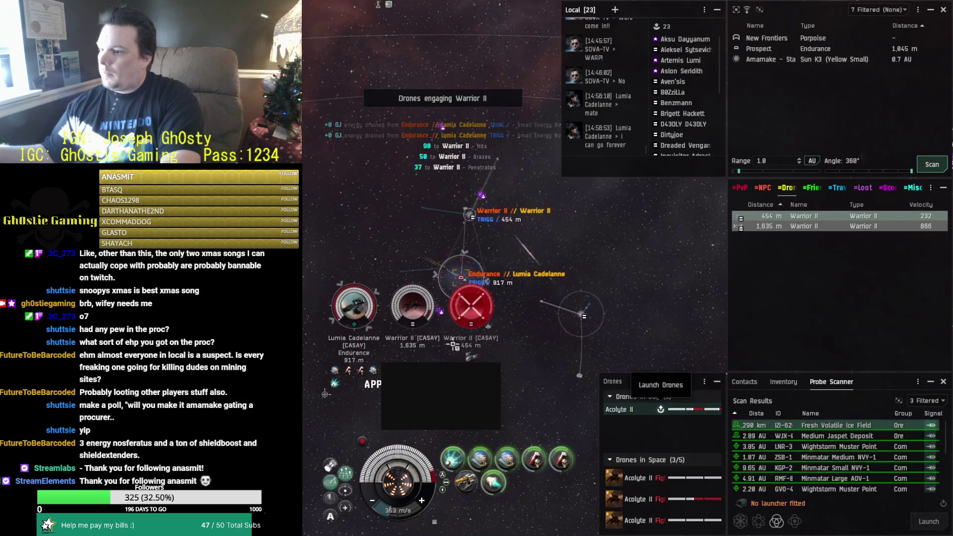
key(f)
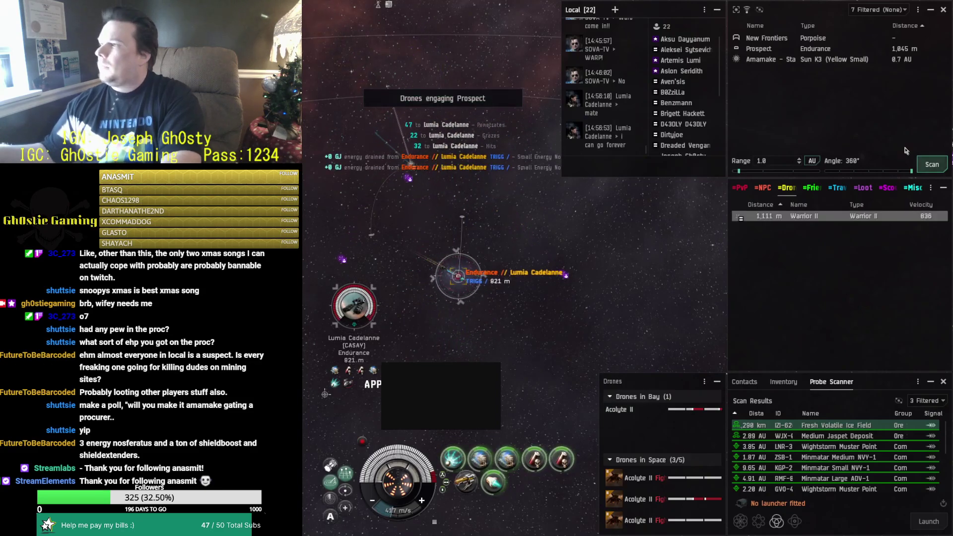
Step: Run a directional scan, swap a damaged Acolyte II for a fresh one, and engage the Endurance
click(929, 163)
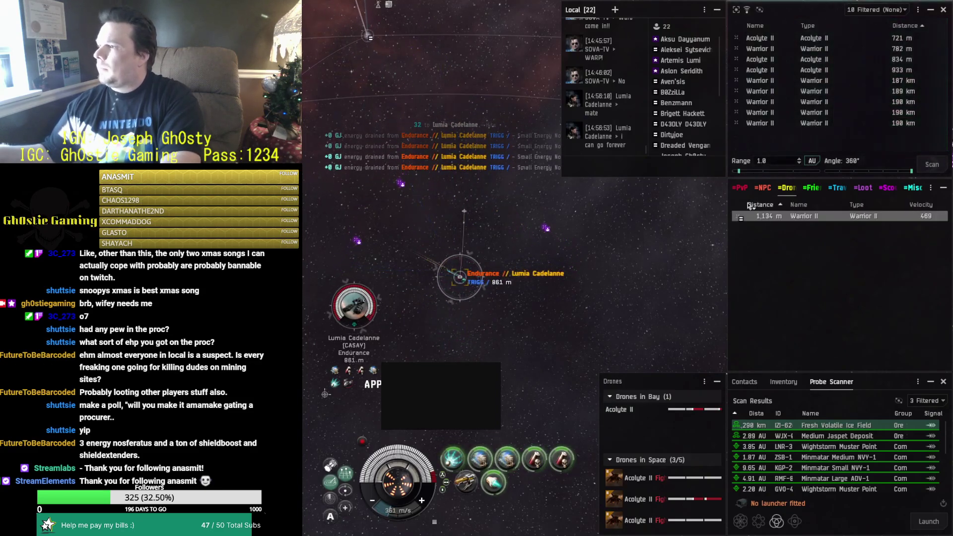
click(789, 216)
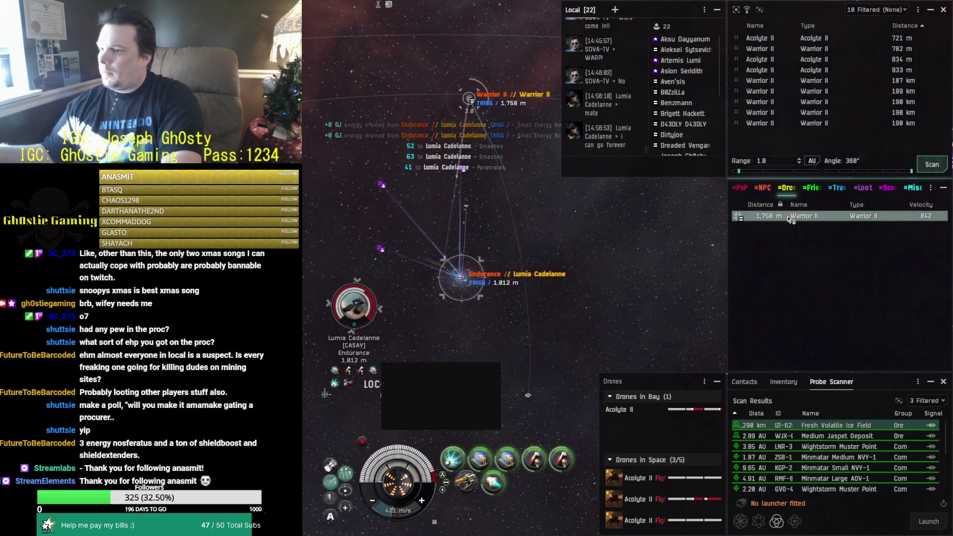
right_click(685, 492)
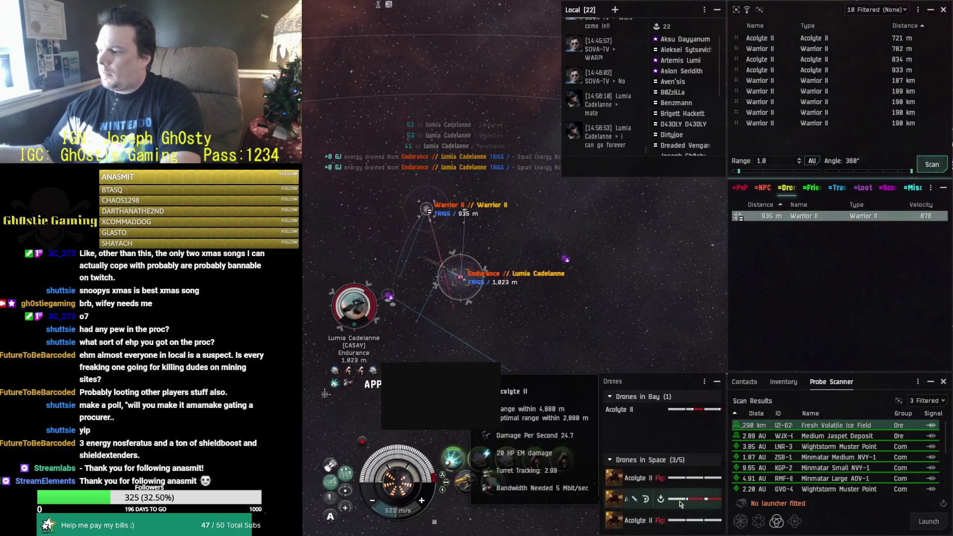
click(522, 417)
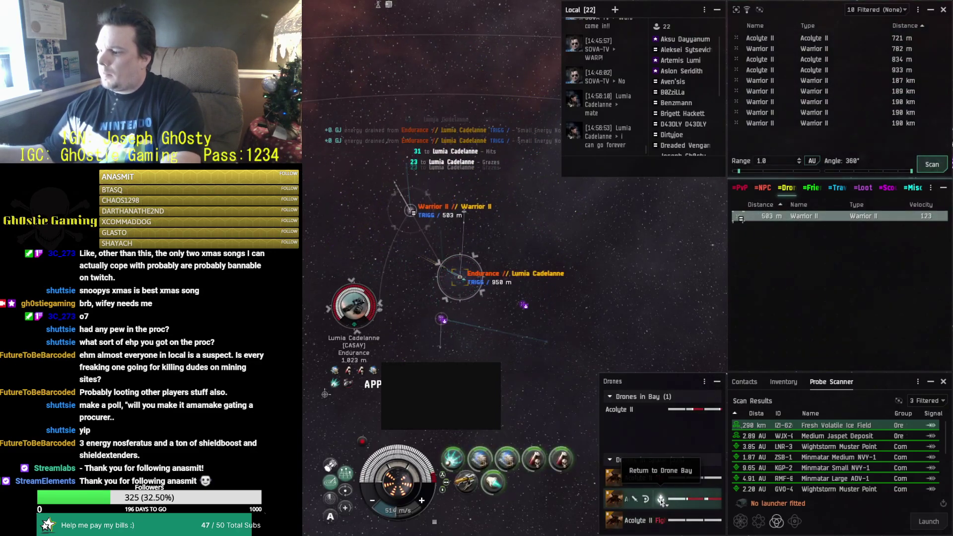
click(661, 410)
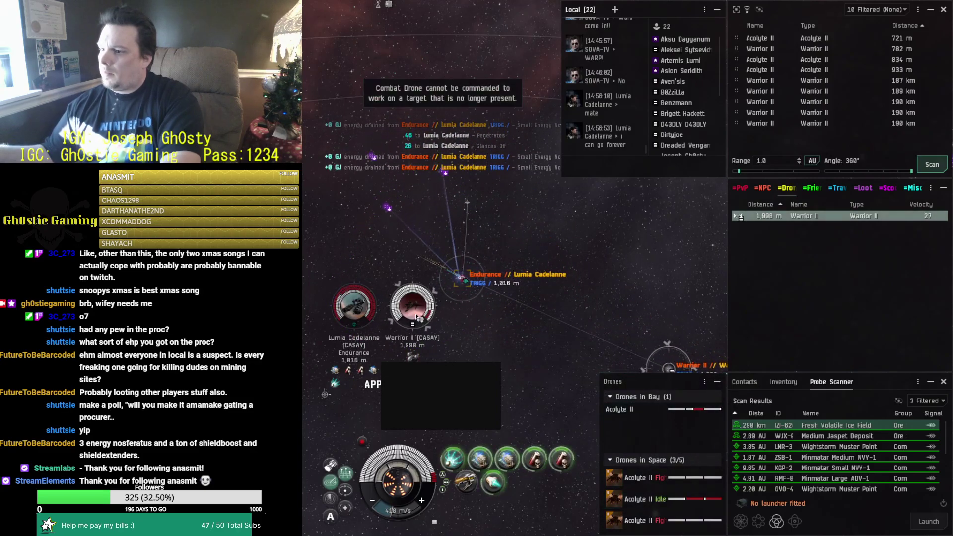
key(f)
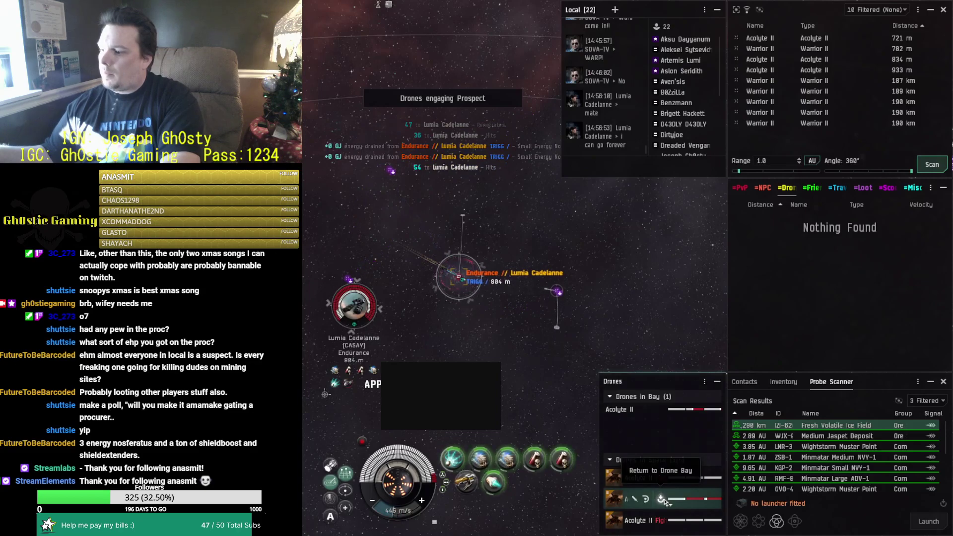
Step: Swap another damaged Acolyte II for a replacement and lock the remaining Warrior II
click(662, 499)
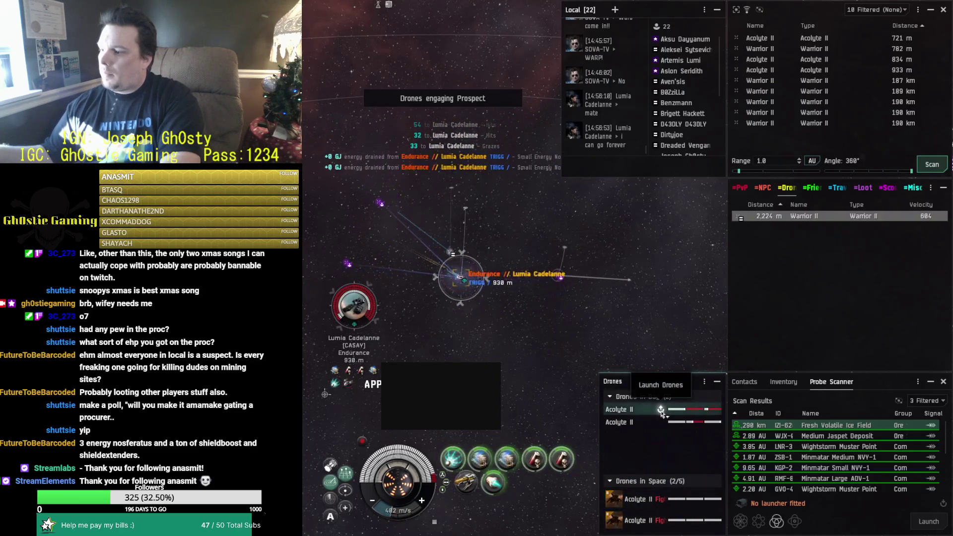
click(646, 421)
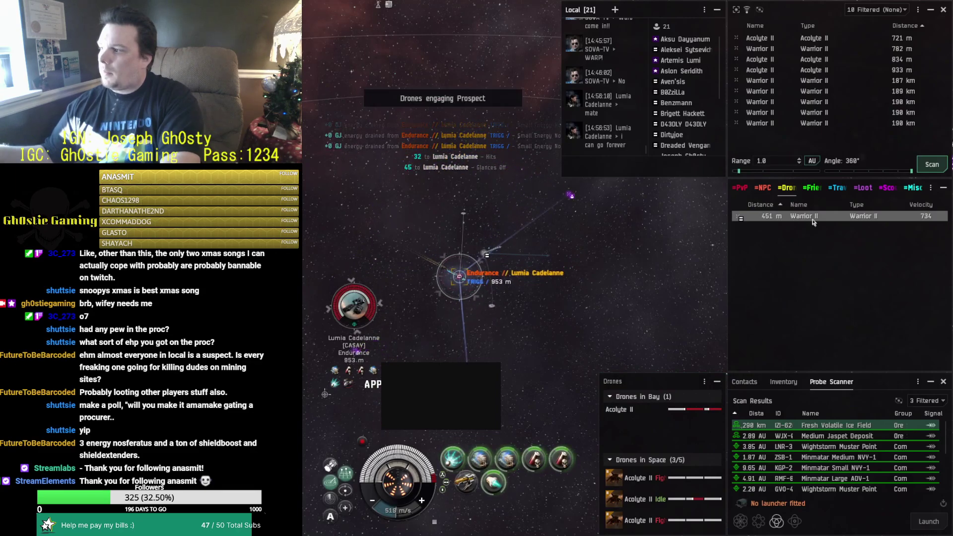
click(788, 217)
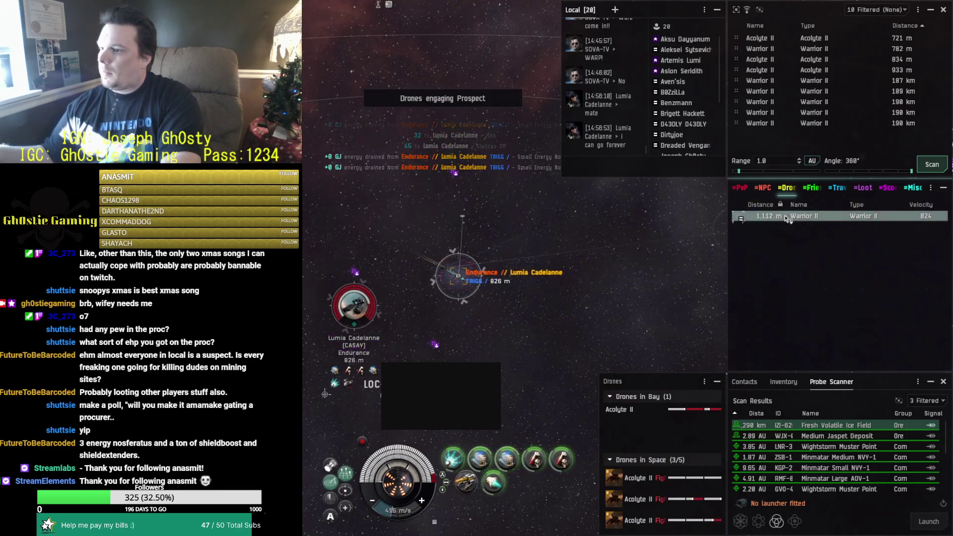
key(q)
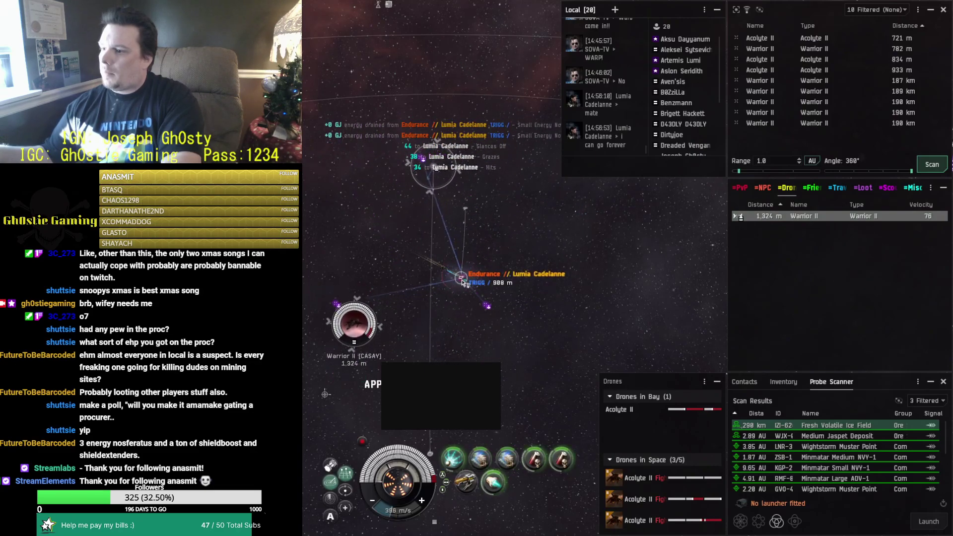
Step: Try scooping the Warrior II into cargo, then approach it instead
right_click(358, 328)
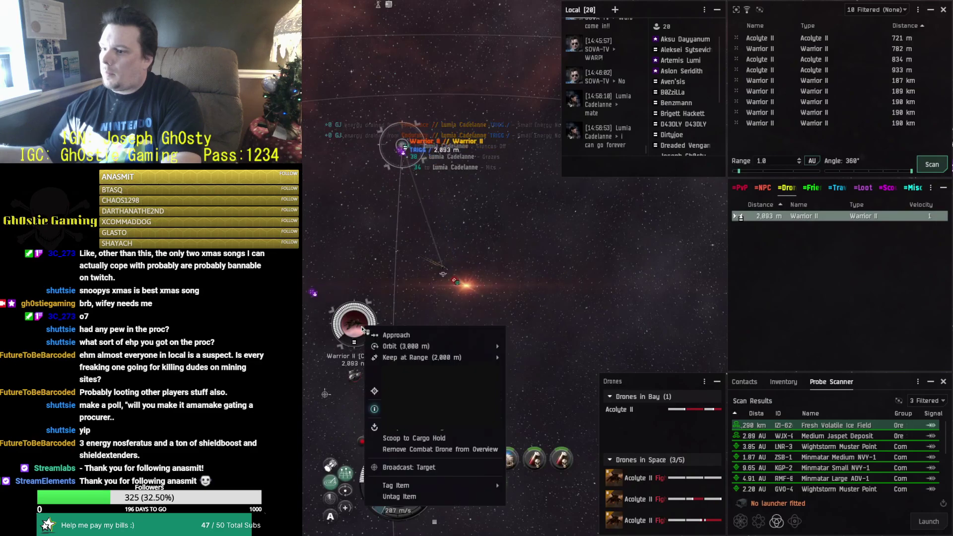
click(423, 440)
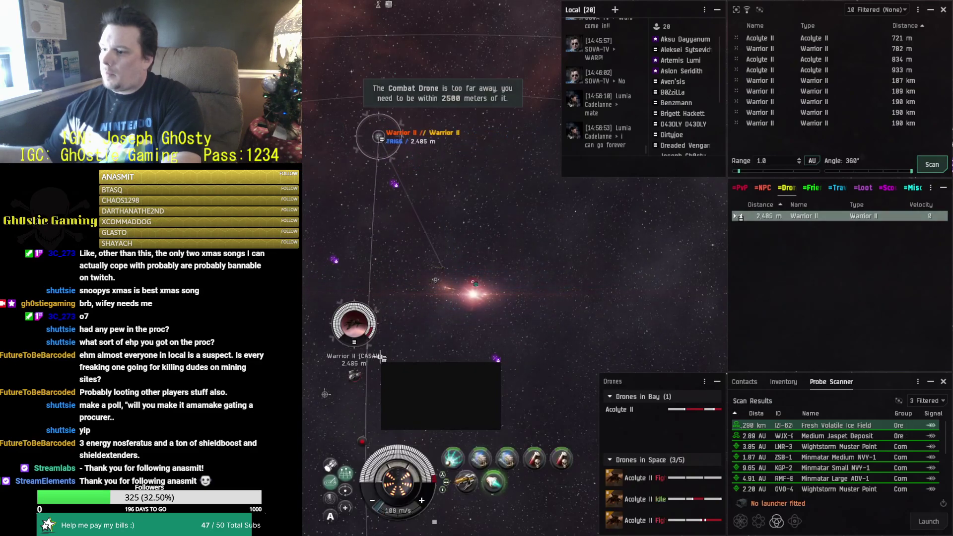
right_click(354, 325)
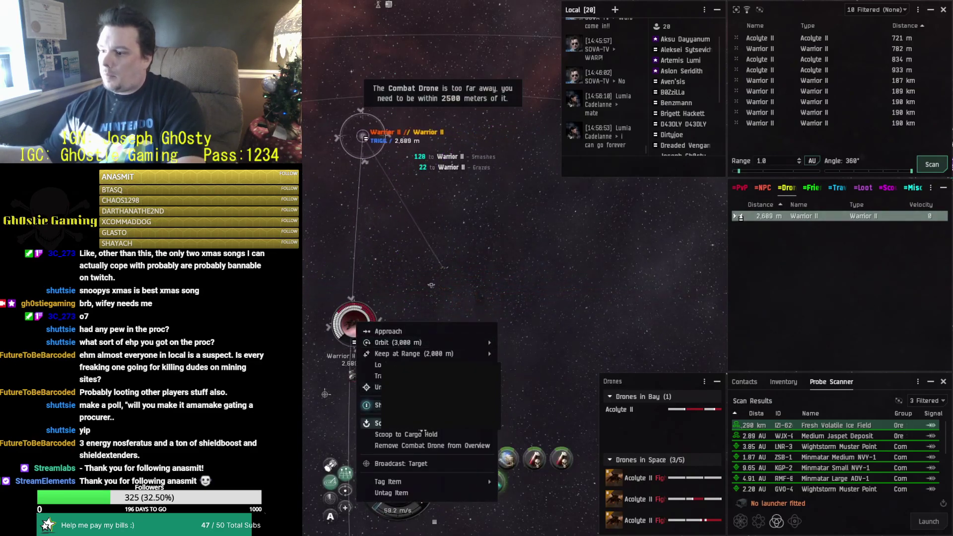
click(372, 331)
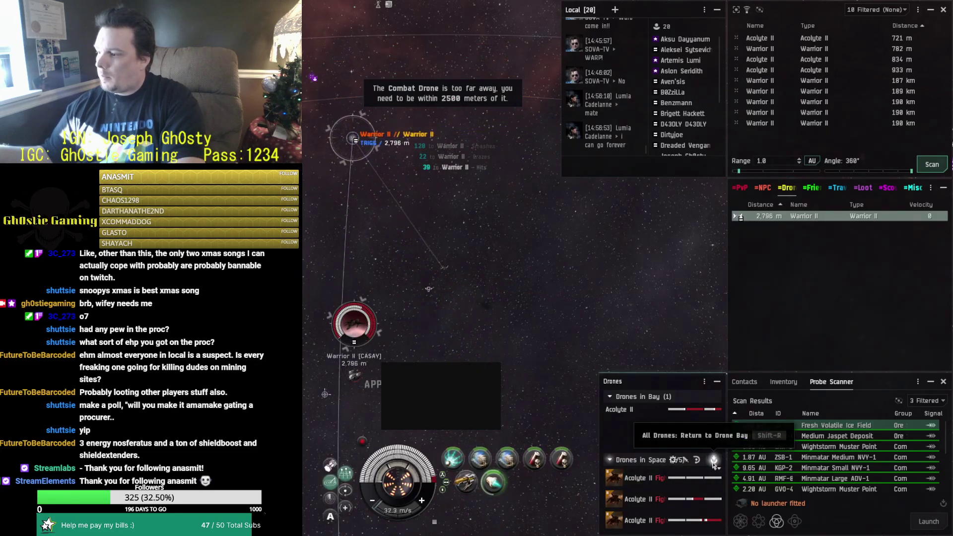
Step: Recall all drones to the bay and fly off toward the Porpoise
click(714, 460)
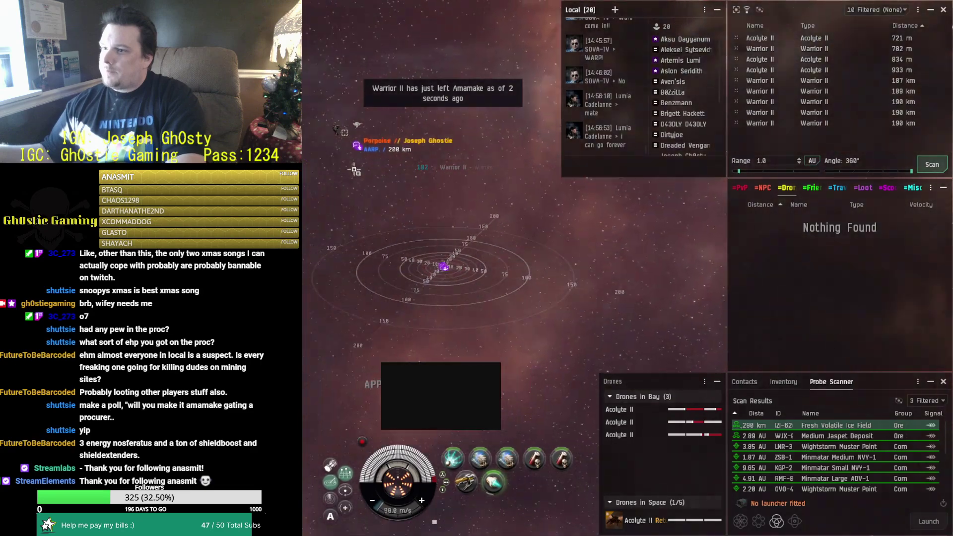
right_click(382, 151)
click(428, 162)
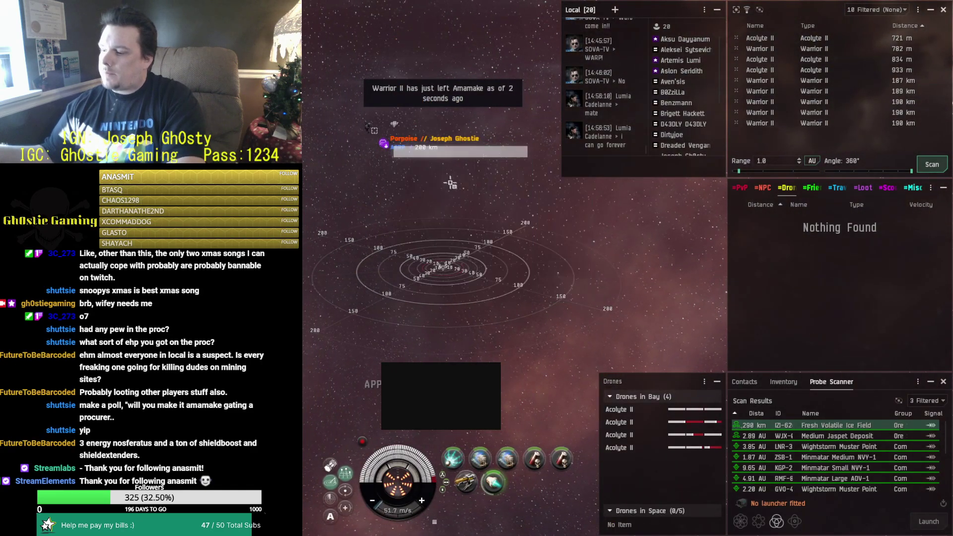